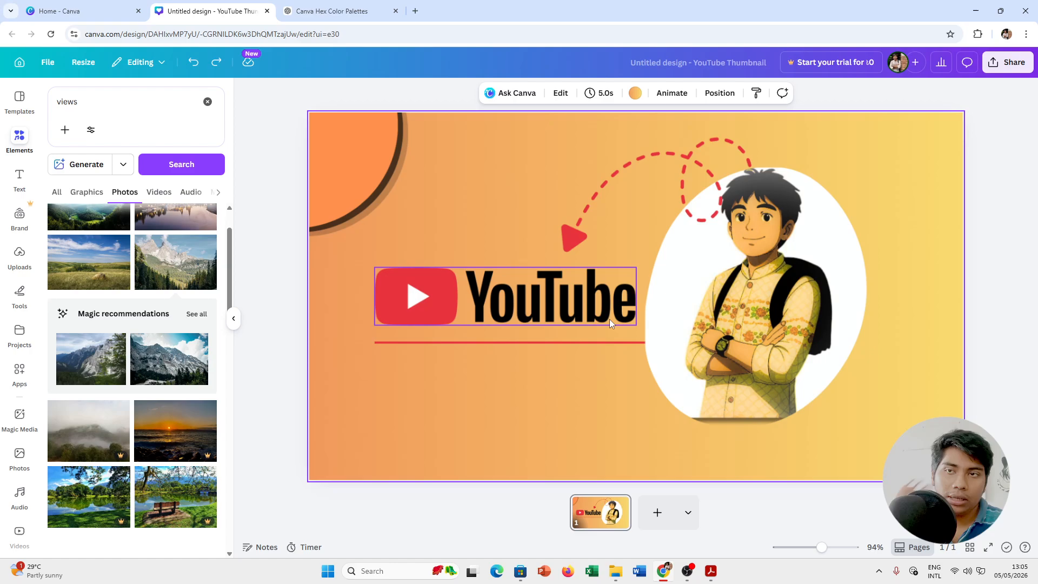
# - Shorten the red line under the YouTube logo so that it ends at the logo's right edge
pyautogui.click(539, 342)
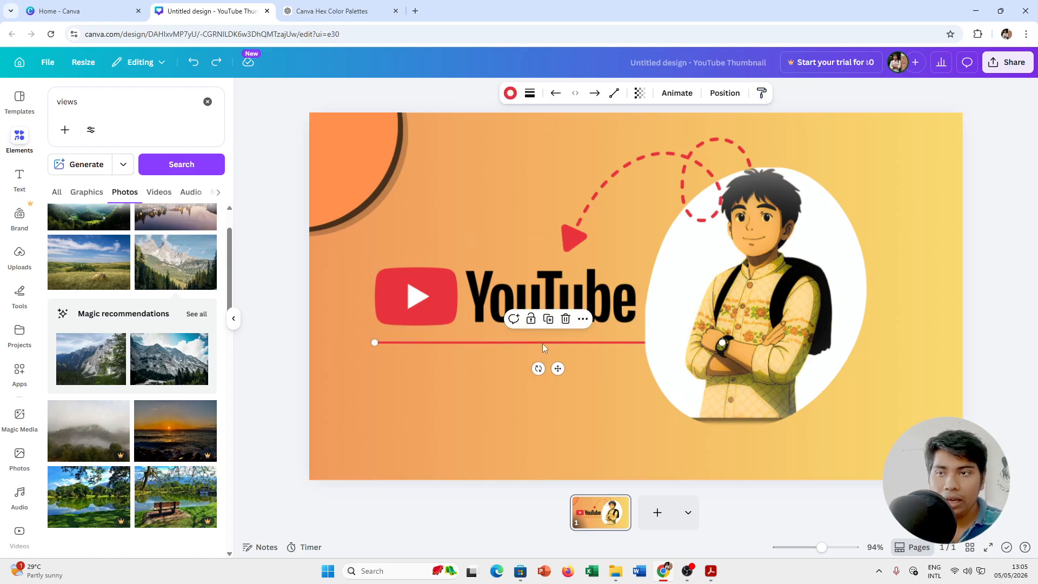
pyautogui.click(565, 306)
pyautogui.click(567, 341)
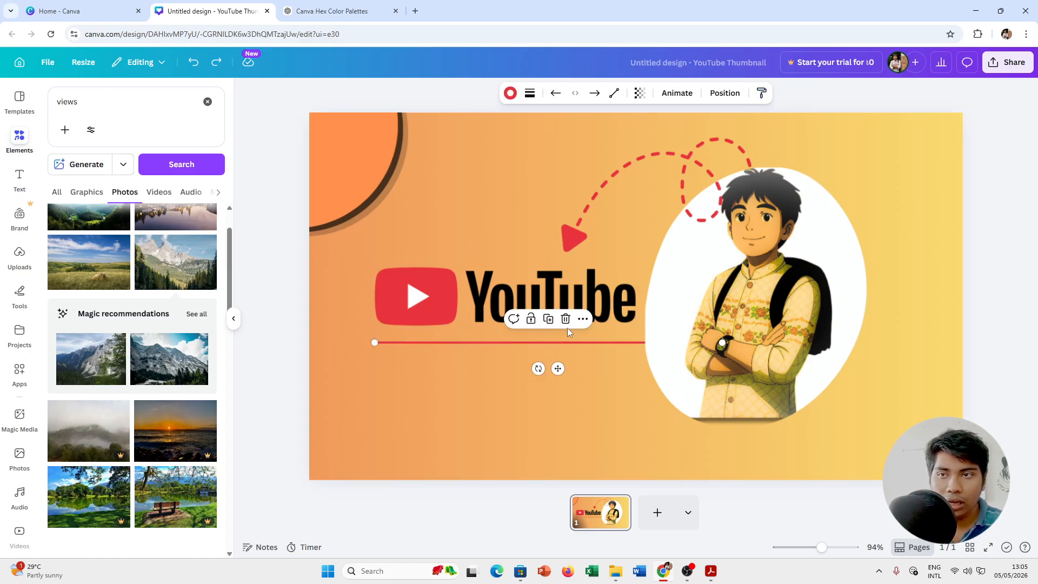
pyautogui.click(570, 302)
pyautogui.click(601, 343)
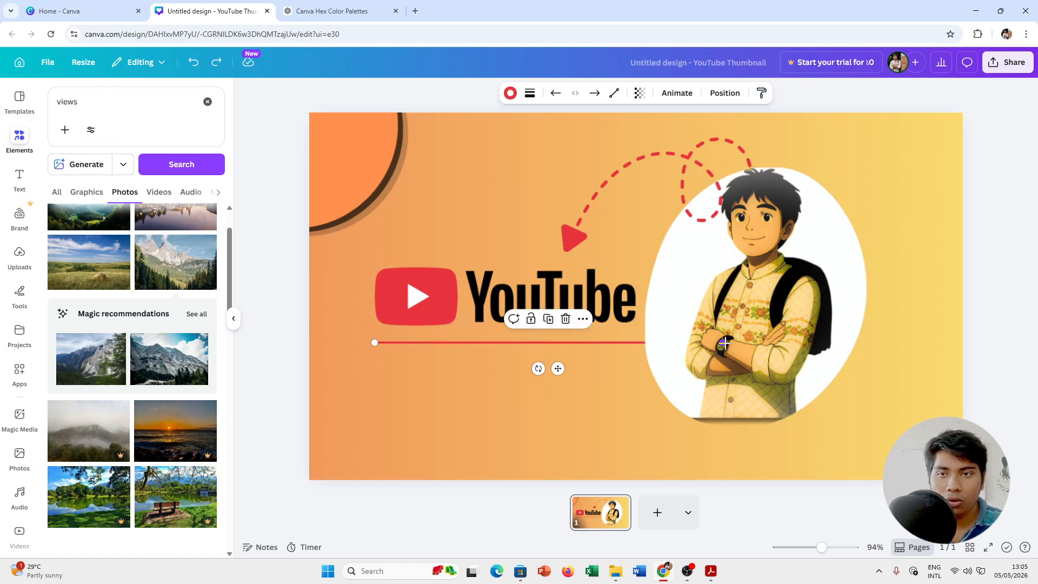
pyautogui.moveTo(721, 342); pyautogui.dragTo(637, 342)
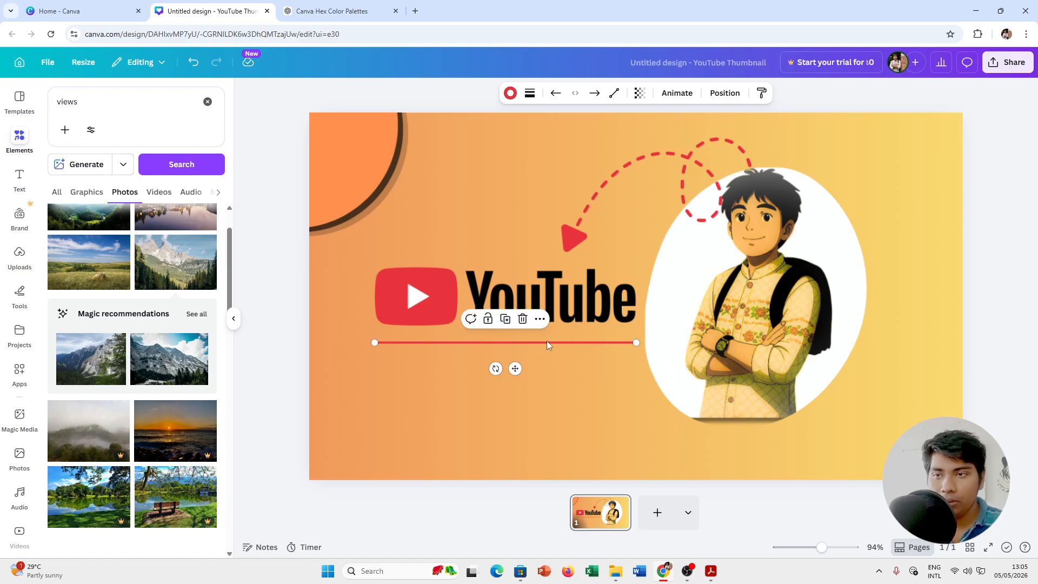
pyautogui.click(570, 320)
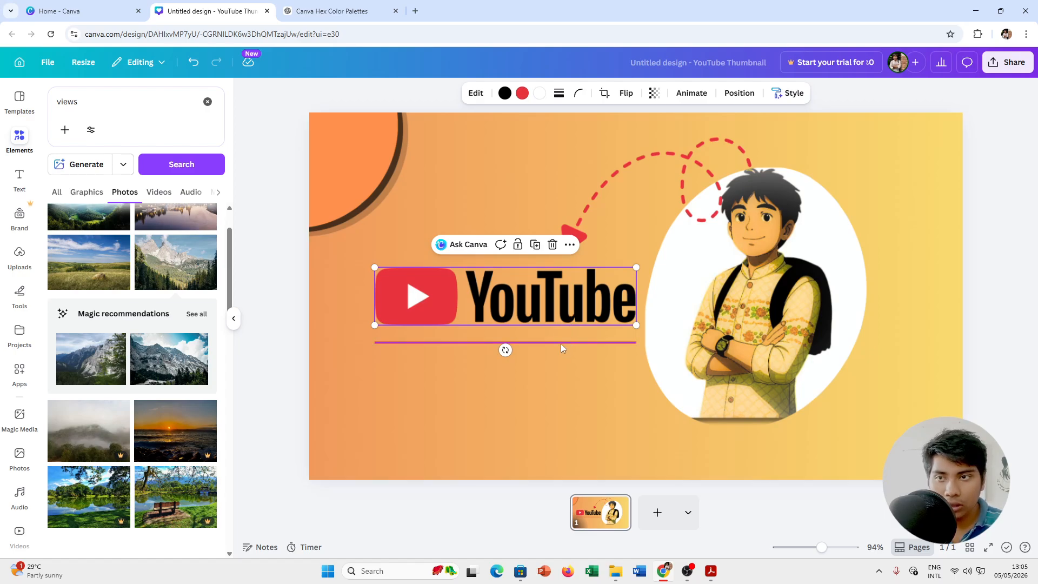
pyautogui.click(562, 344)
pyautogui.click(584, 321)
pyautogui.click(561, 344)
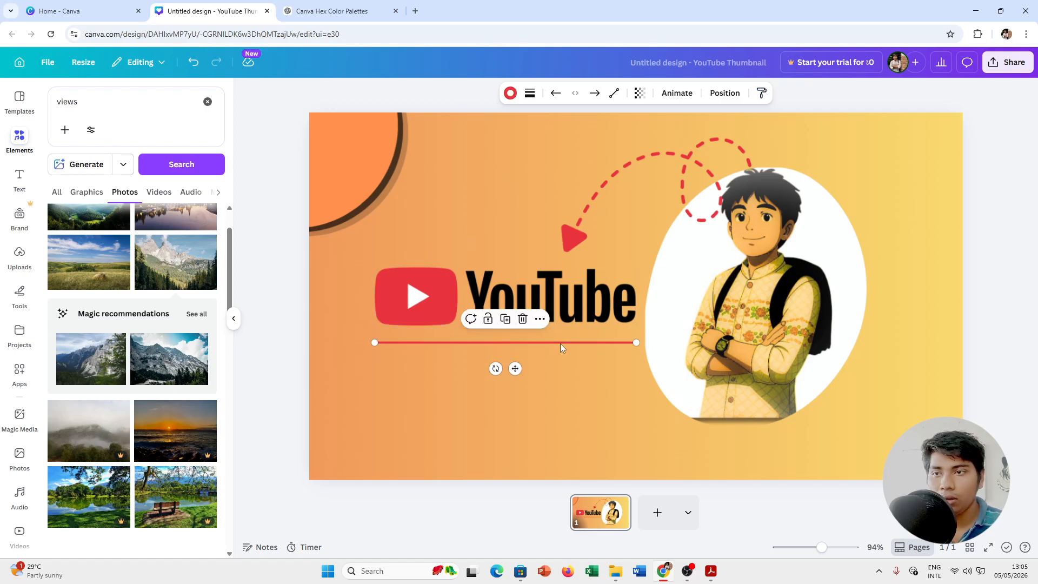
pyautogui.click(565, 322)
pyautogui.click(563, 341)
pyautogui.click(588, 297)
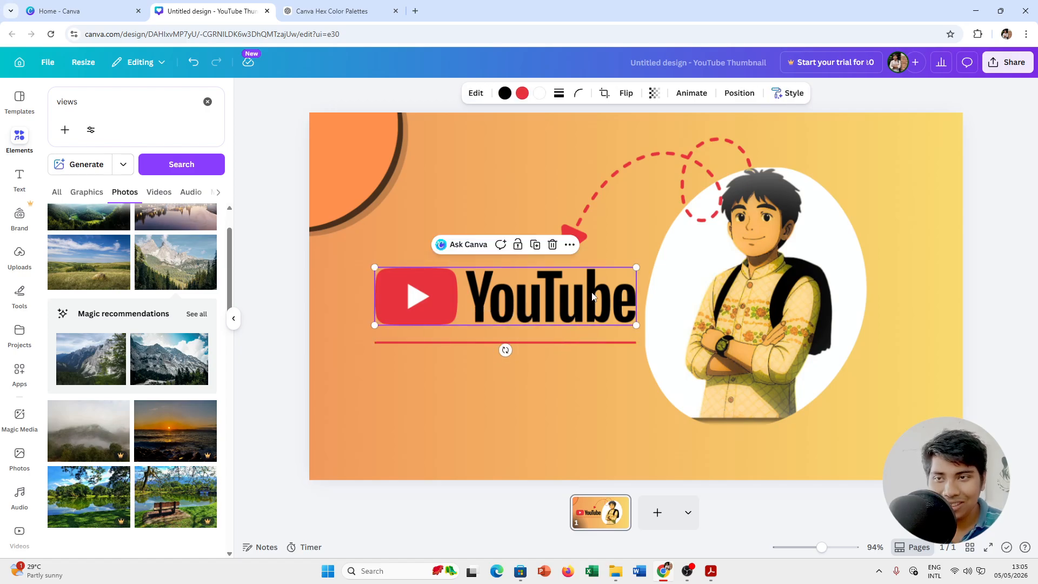
pyautogui.rightClick(559, 309)
pyautogui.click(509, 304)
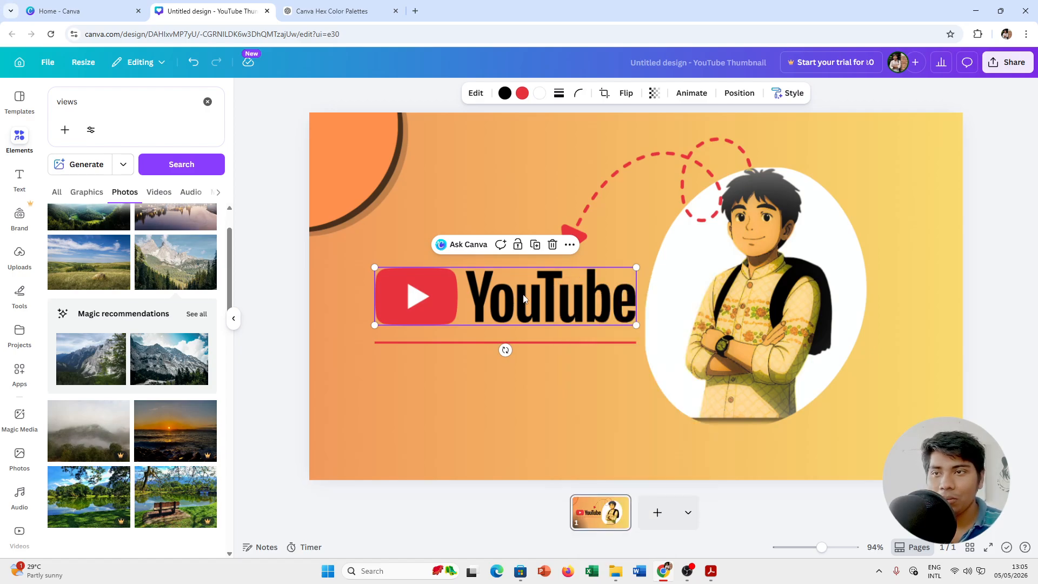
# - Show the design's layers and group the YouTube logo with the red line beneath it
pyautogui.rightClick(523, 298)
pyautogui.moveTo(614, 382)
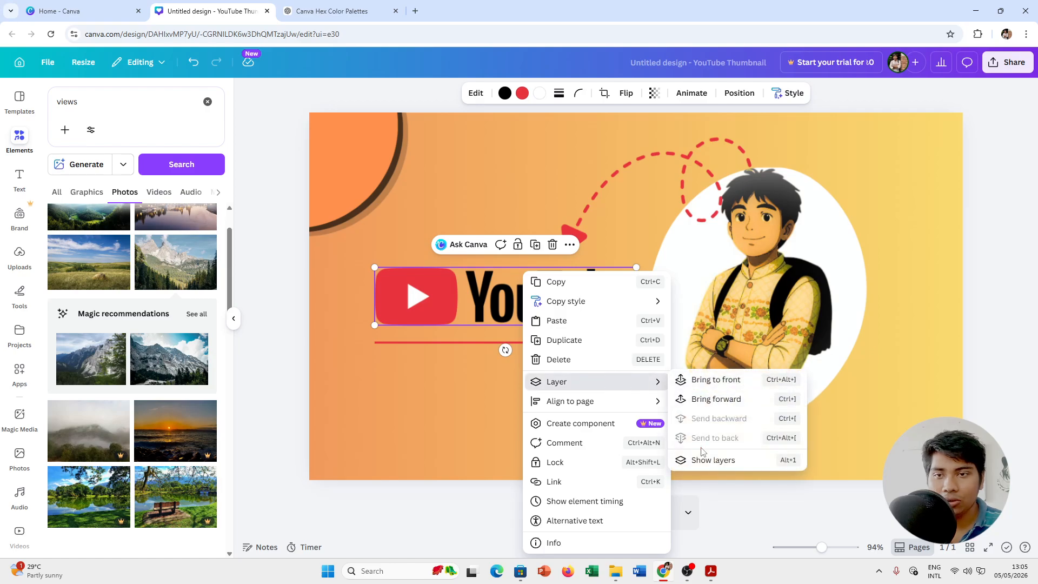
pyautogui.click(703, 460)
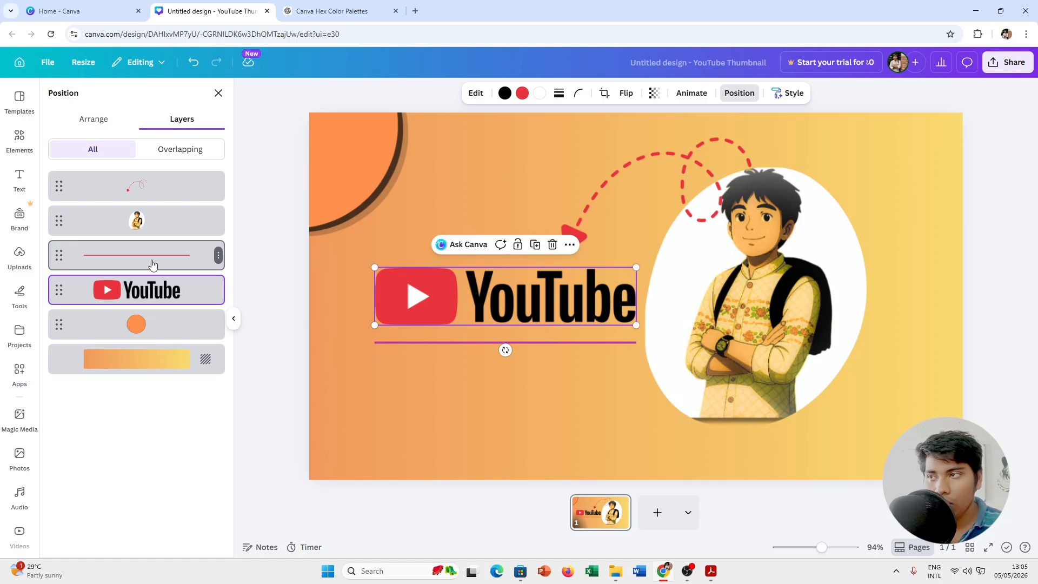
pyautogui.keyDown('shift'); pyautogui.click(153, 264); pyautogui.keyUp('shift')
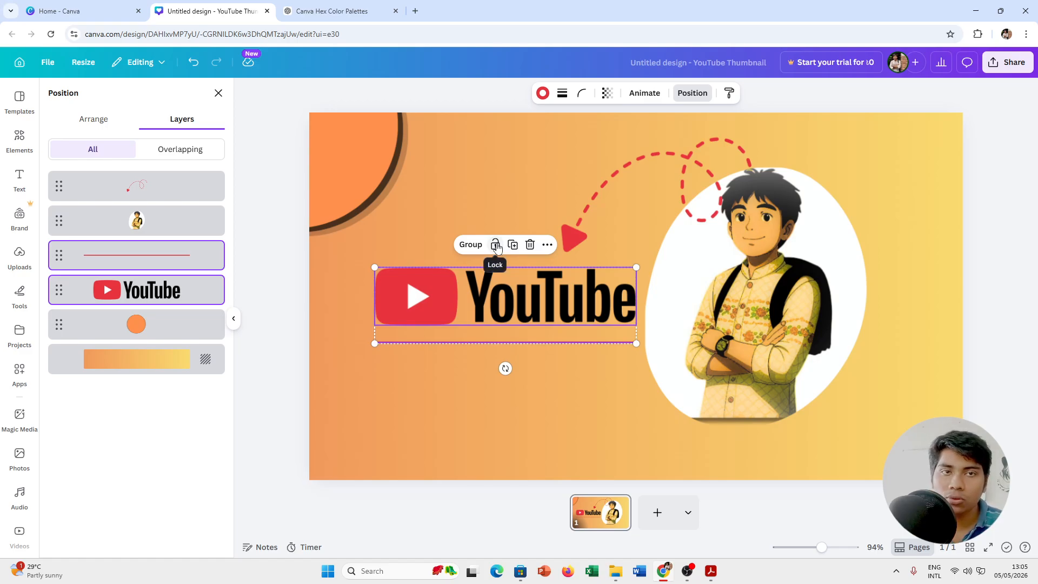
pyautogui.click(471, 246)
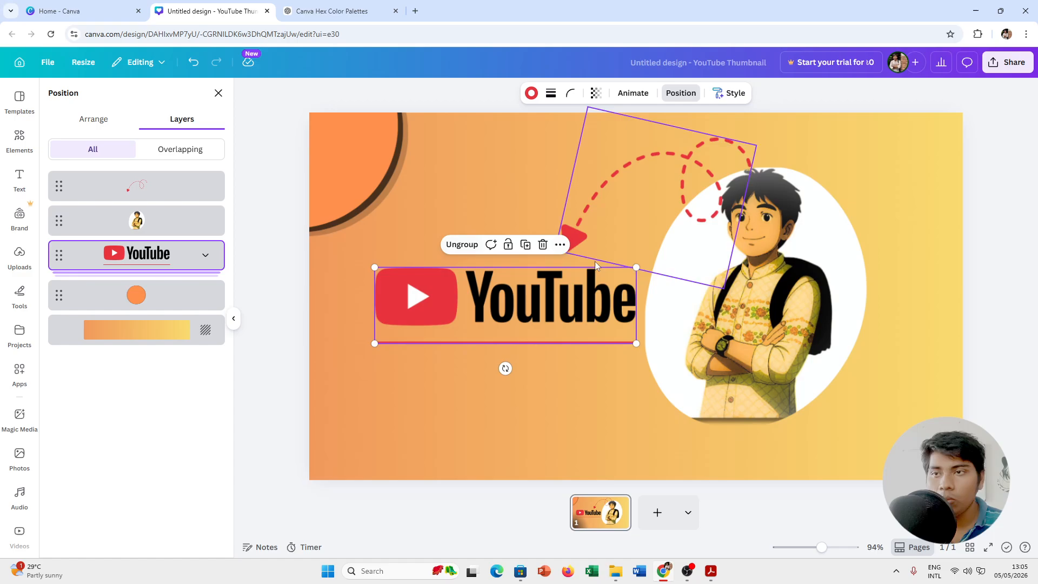
# - Try moving the grouped logo and line up toward the orange circle and undo the move
pyautogui.click(862, 286)
pyautogui.moveTo(490, 312)
pyautogui.mouseDown()
pyautogui.moveTo(422, 299)
pyautogui.moveTo(409, 262)
pyautogui.moveTo(319, 329)
pyautogui.moveTo(760, 276)
pyautogui.moveTo(492, 291)
pyautogui.moveTo(491, 300)
pyautogui.mouseUp()
pyautogui.hotkey('ctrl', 'z')
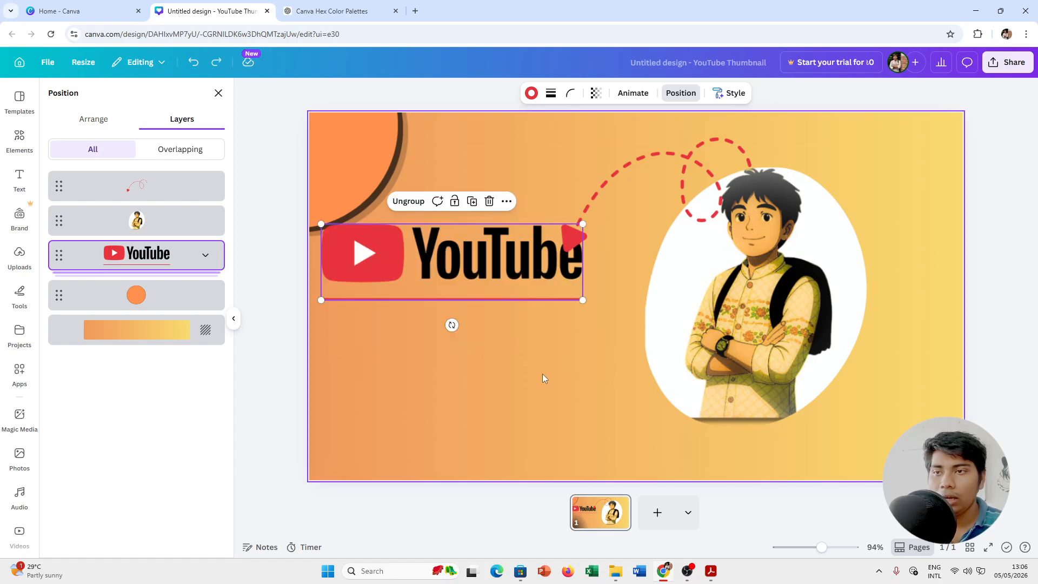
pyautogui.hotkey('ctrl', 'z')
pyautogui.click(536, 365)
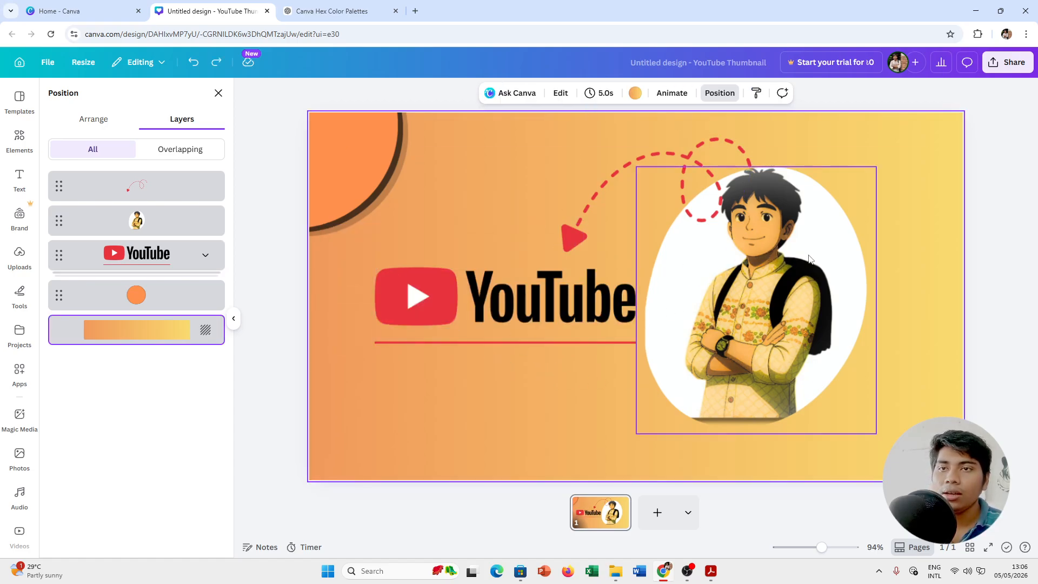
pyautogui.click(771, 255)
pyautogui.click(687, 202)
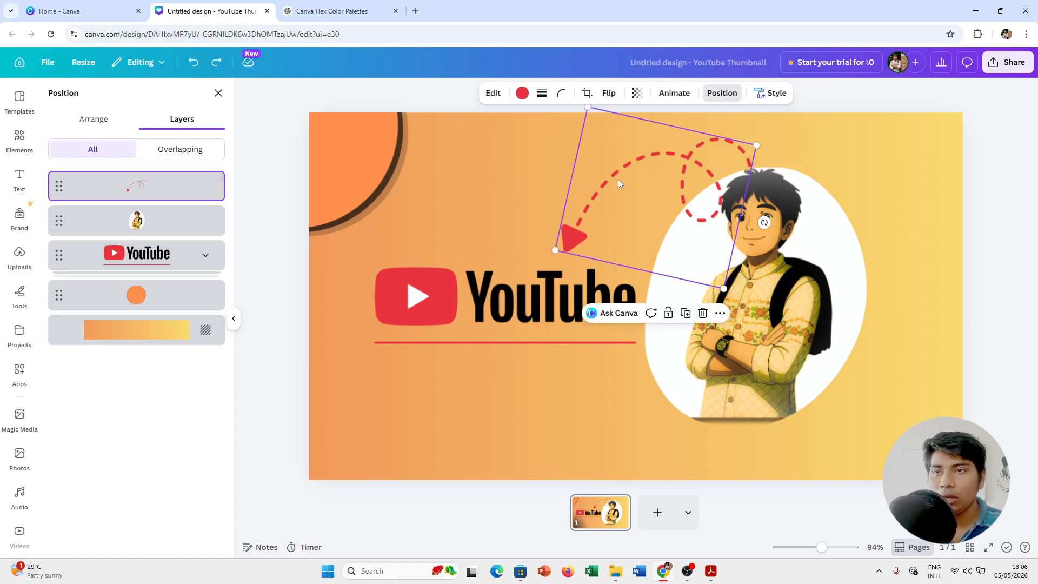
pyautogui.click(754, 218)
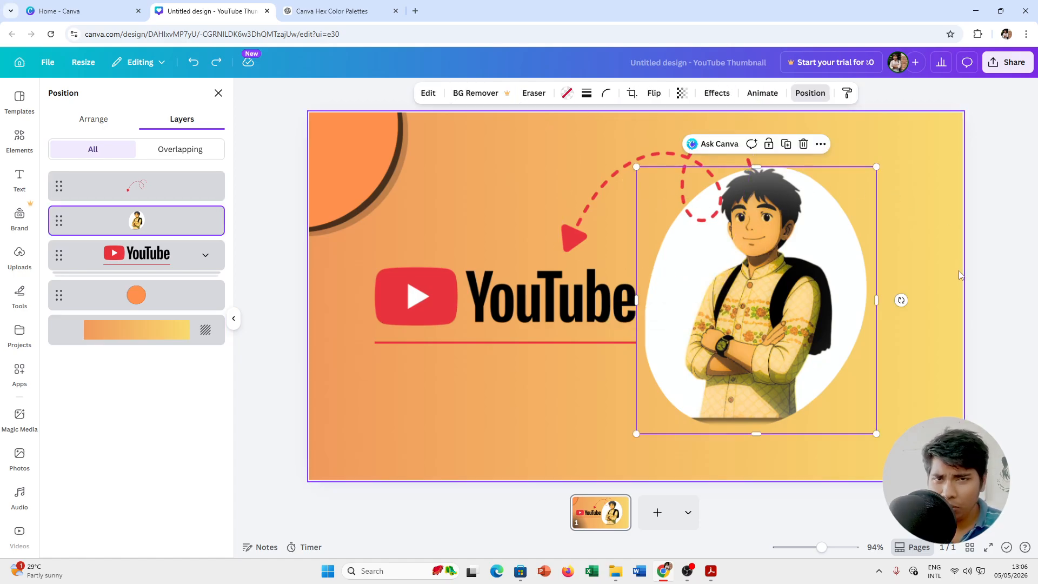
# - Close the layers list and show the rulers around the design page
pyautogui.click(973, 300)
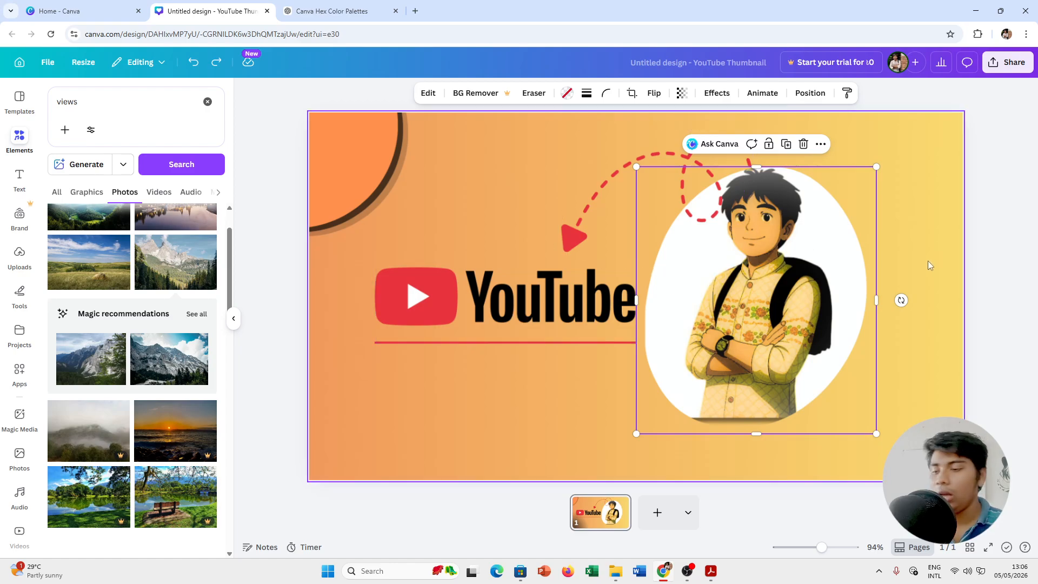
pyautogui.hotkey('shift', 'r')
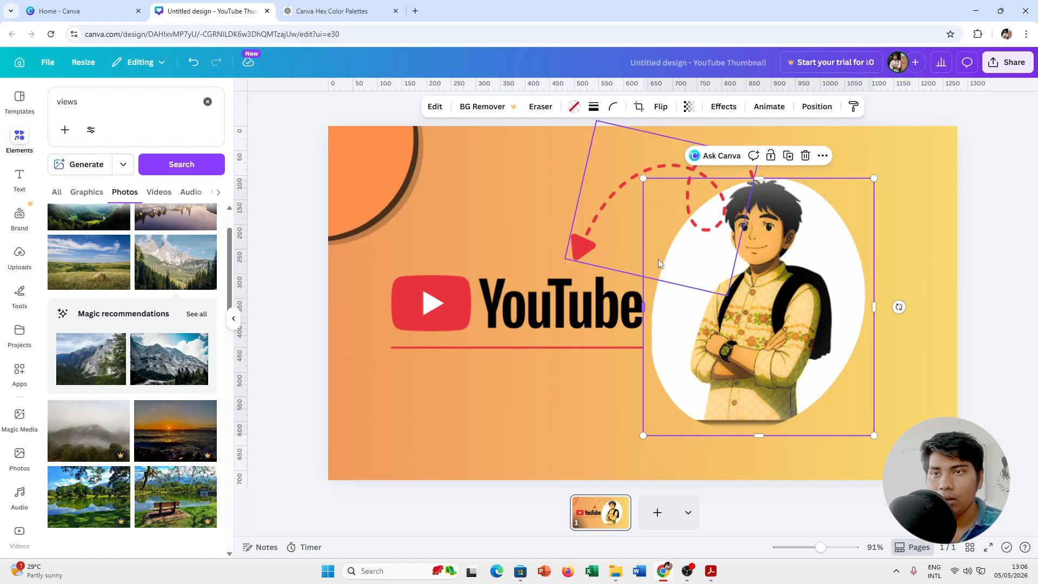
# - Try shifting the oval character picture over the YouTube logo and undo both moves
pyautogui.moveTo(767, 270); pyautogui.dragTo(675, 257)
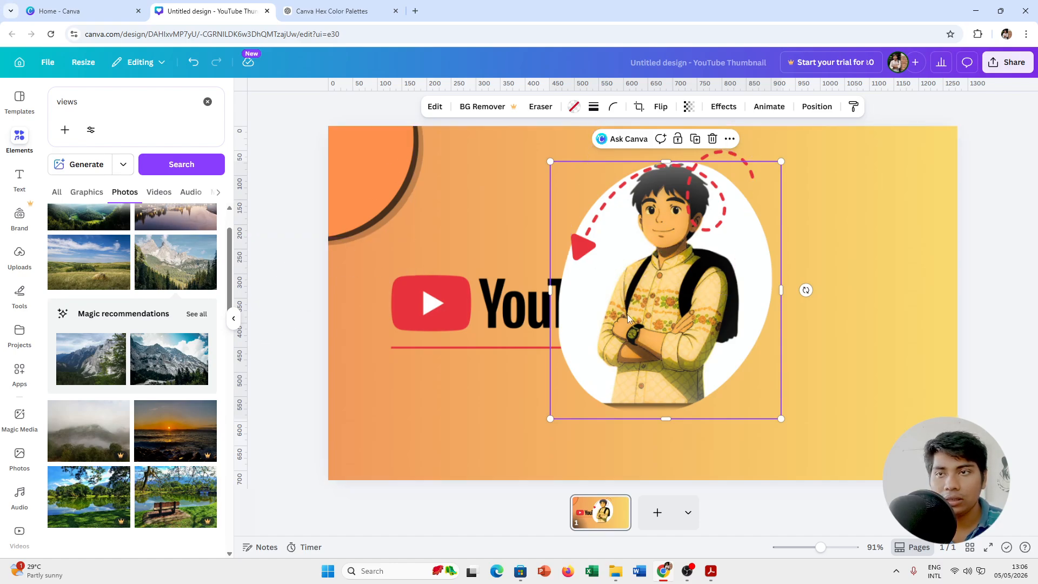
pyautogui.moveTo(664, 276); pyautogui.dragTo(646, 297)
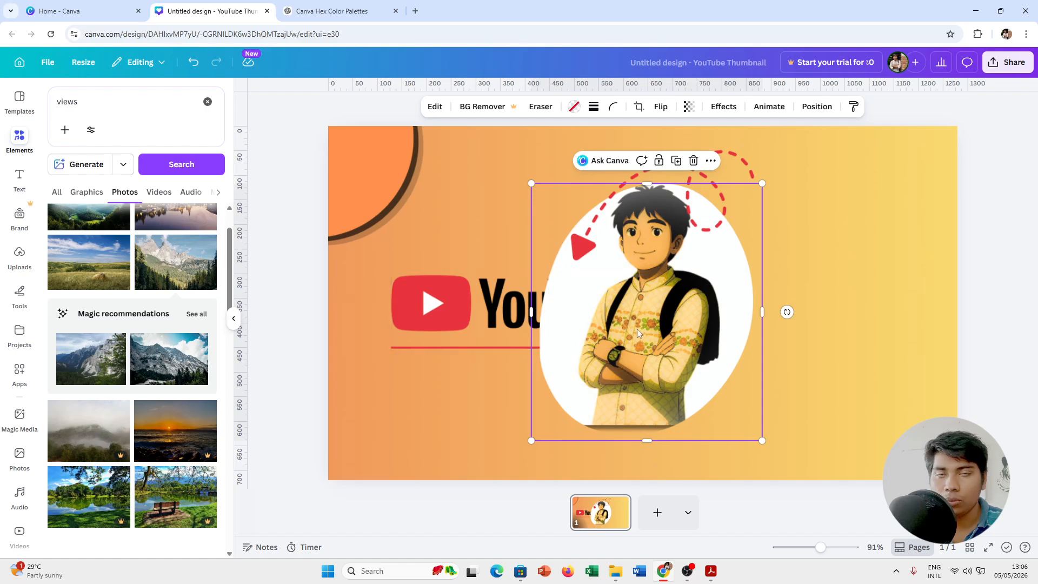
pyautogui.hotkey('ctrl', 'z')
pyautogui.hotkey('ctrl', 'z')
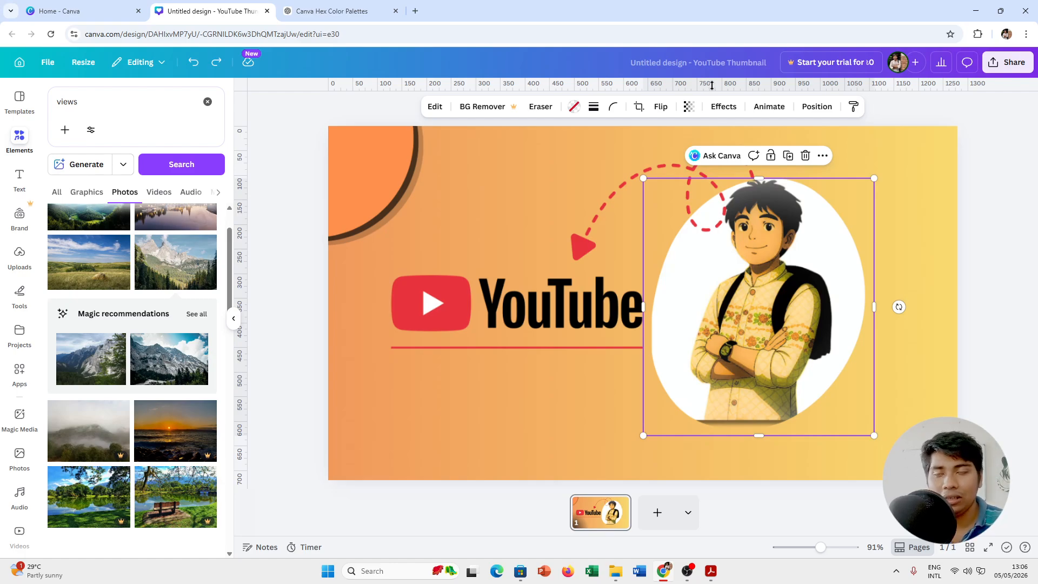
# - Move the oval character picture slightly upward on the page
pyautogui.click(930, 135)
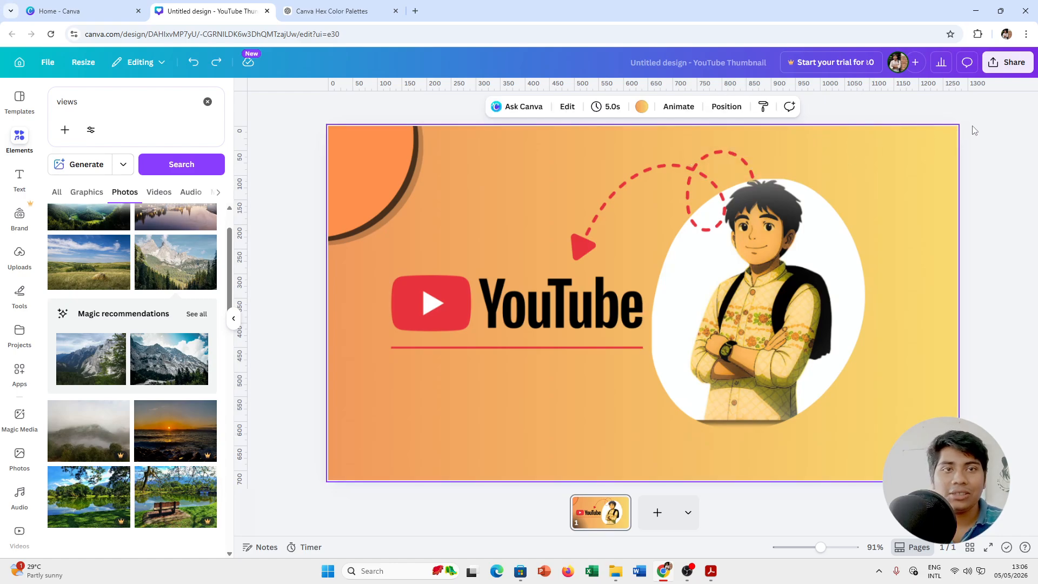
pyautogui.click(991, 143)
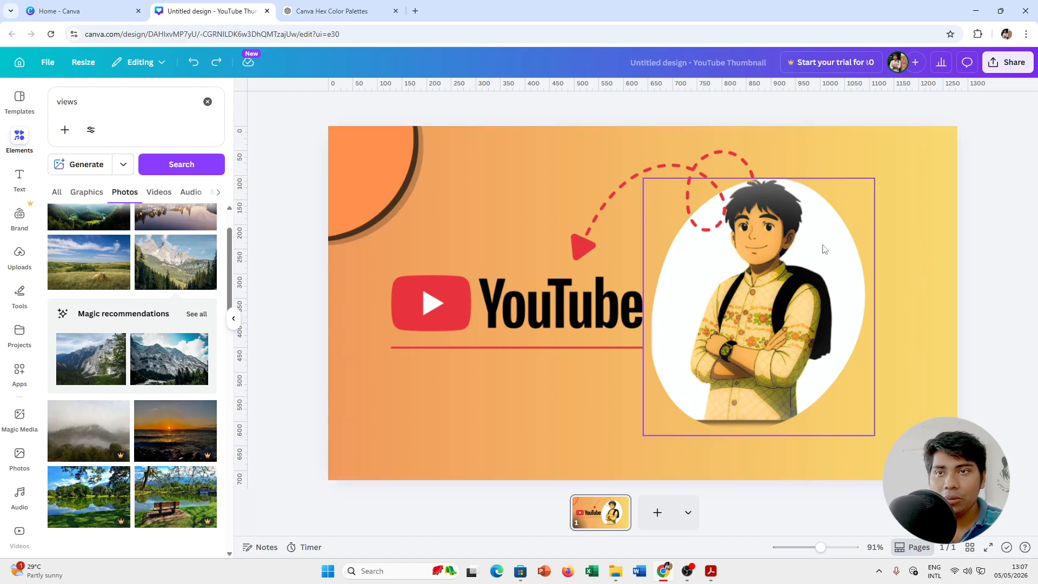
pyautogui.moveTo(819, 255)
pyautogui.mouseDown()
pyautogui.moveTo(846, 245)
pyautogui.moveTo(827, 274)
pyautogui.moveTo(840, 255)
pyautogui.moveTo(819, 244)
pyautogui.moveTo(844, 243)
pyautogui.moveTo(809, 239)
pyautogui.moveTo(814, 248)
pyautogui.mouseUp()
pyautogui.click(976, 183)
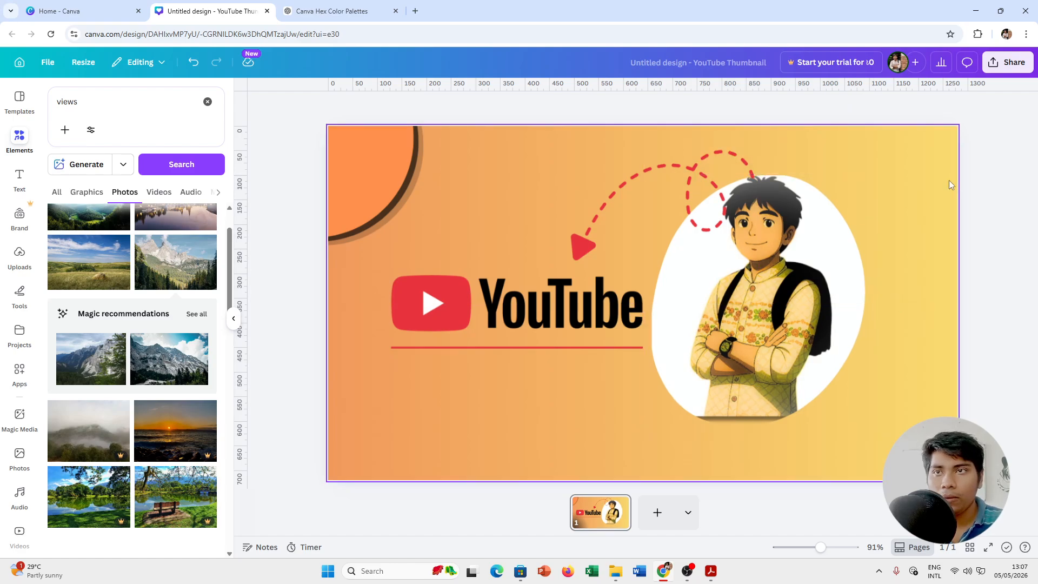
# - Try the transparency setting on the oval character picture, leaving it at 100
pyautogui.click(755, 228)
pyautogui.click(689, 107)
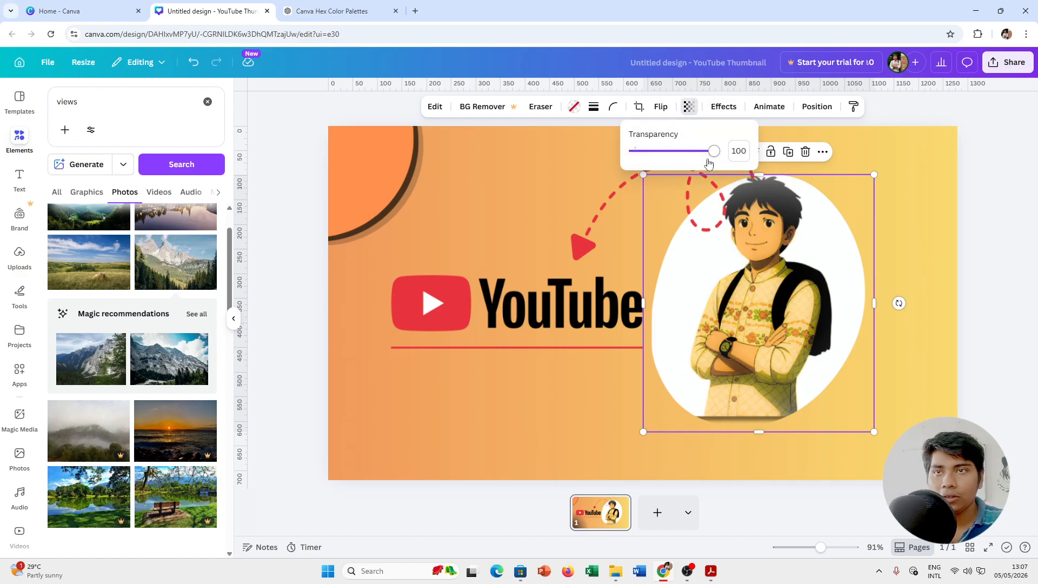
pyautogui.moveTo(717, 152)
pyautogui.mouseDown()
pyautogui.moveTo(663, 154)
pyautogui.moveTo(677, 164)
pyautogui.moveTo(716, 151)
pyautogui.mouseUp()
# - Make the dashed red arrow slightly more transparent
pyautogui.click(617, 203)
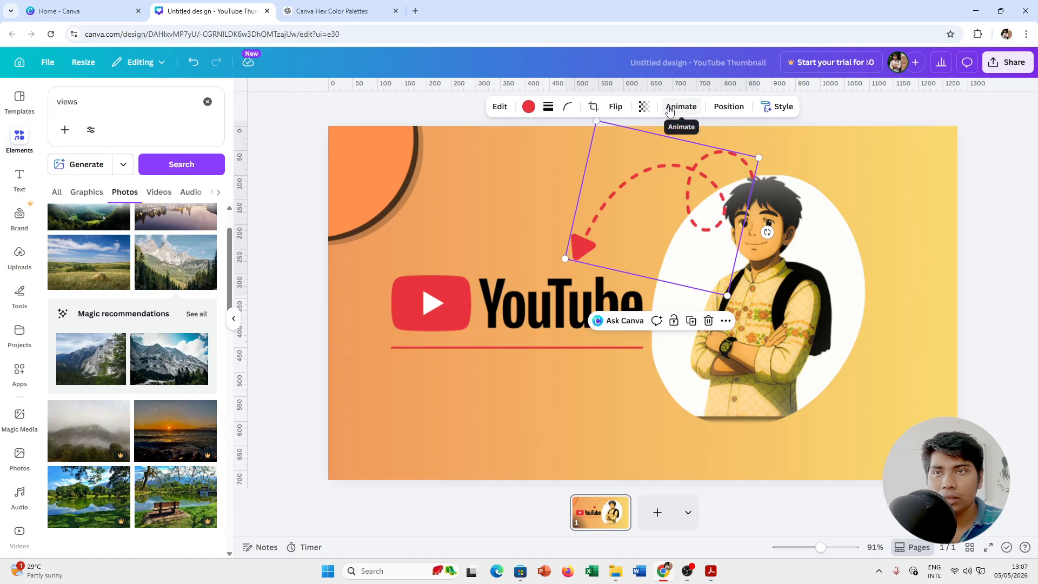
pyautogui.click(644, 107)
pyautogui.moveTo(673, 152); pyautogui.dragTo(648, 153)
pyautogui.click(823, 158)
# - View the crop and flip options for the oval character picture without applying any change
pyautogui.click(759, 210)
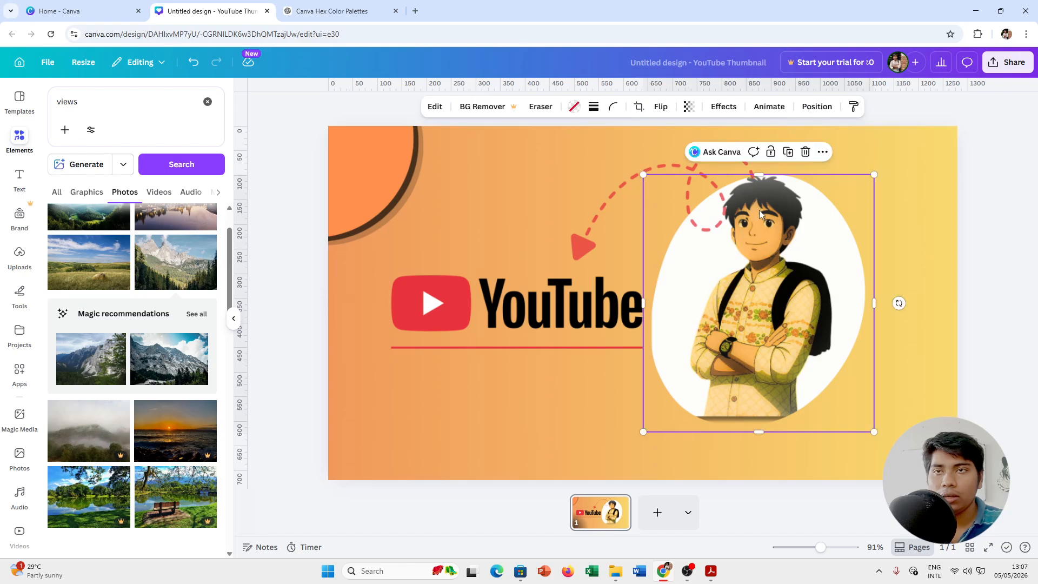
pyautogui.click(639, 107)
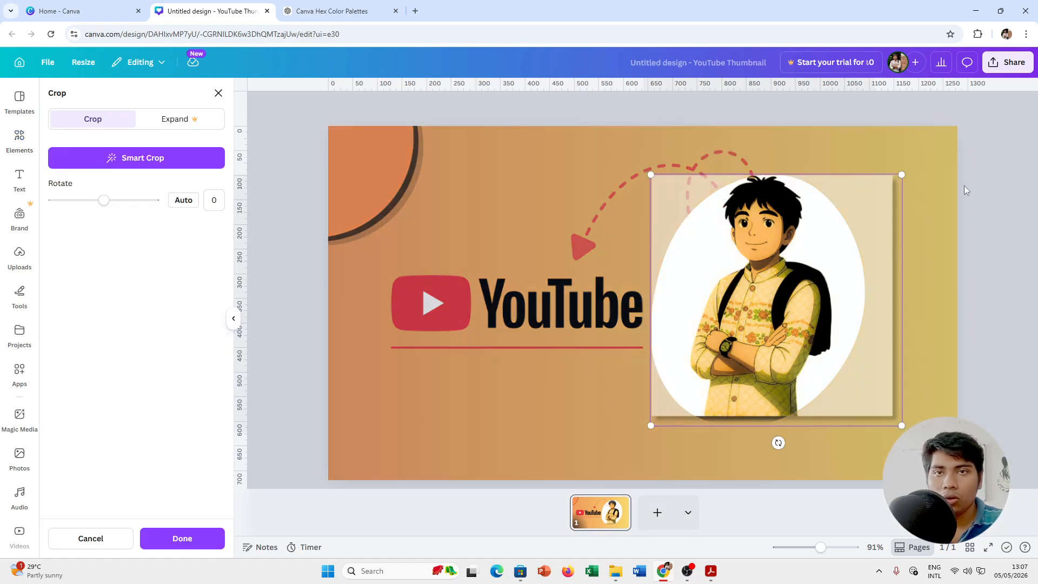
pyautogui.click(964, 186)
pyautogui.click(661, 107)
pyautogui.click(663, 111)
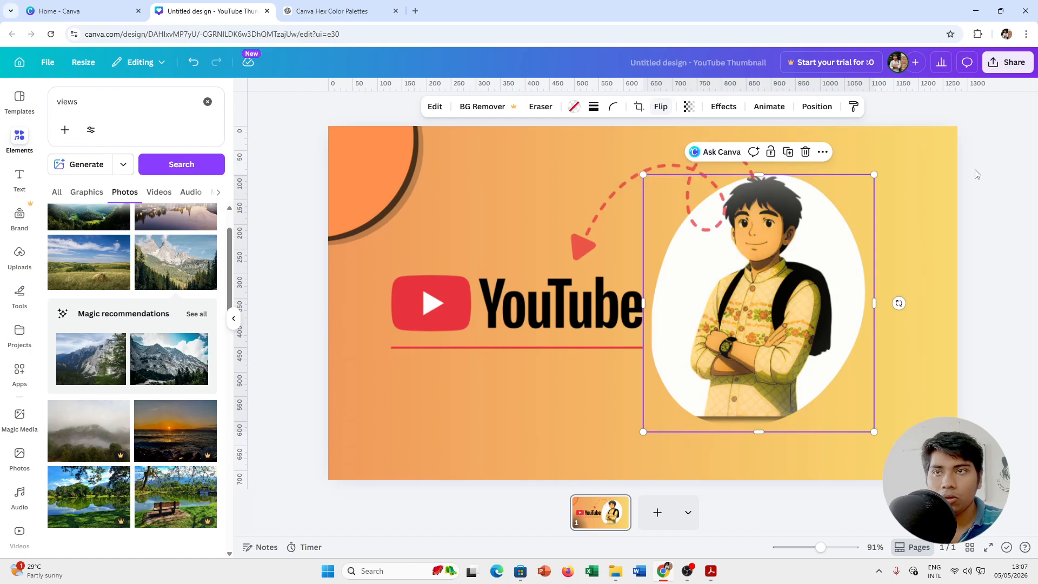
# - Try corner rounding on the oval character picture and on the YouTube logo group, returning it to 0
pyautogui.click(615, 106)
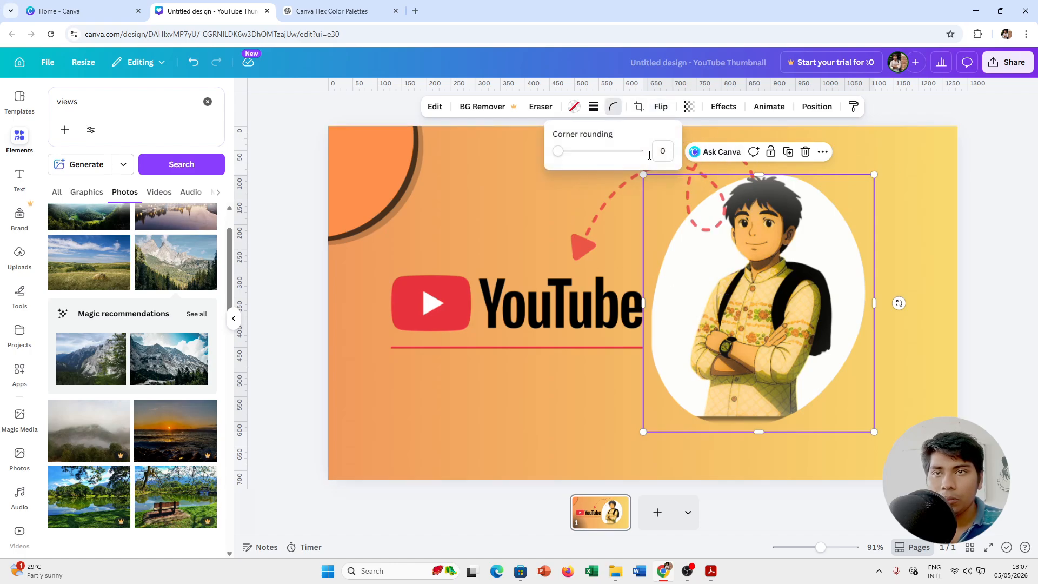
pyautogui.moveTo(557, 152); pyautogui.dragTo(454, 162)
pyautogui.click(541, 311)
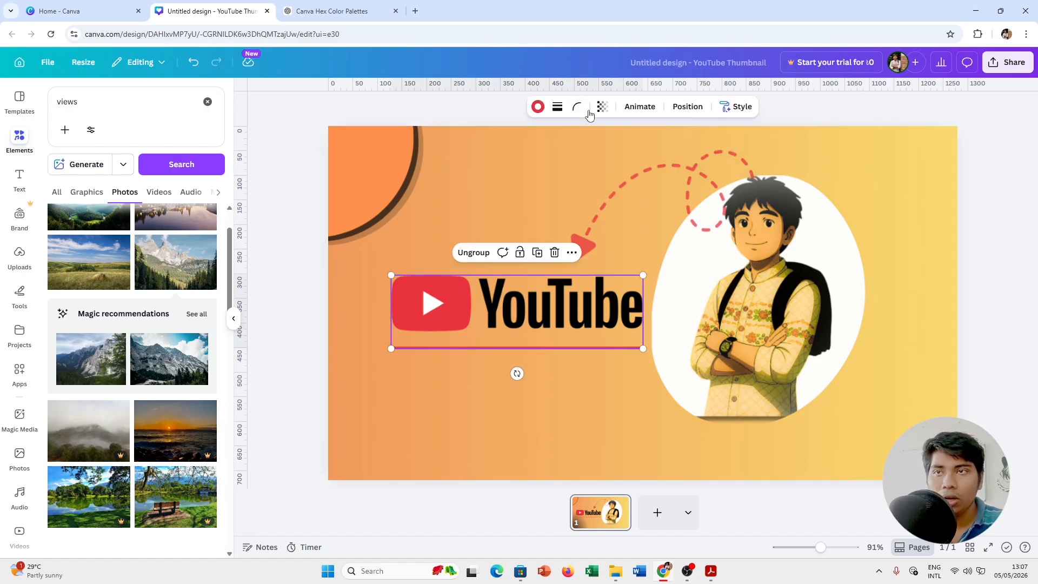
pyautogui.click(576, 108)
pyautogui.moveTo(563, 156); pyautogui.dragTo(482, 166)
pyautogui.click(800, 229)
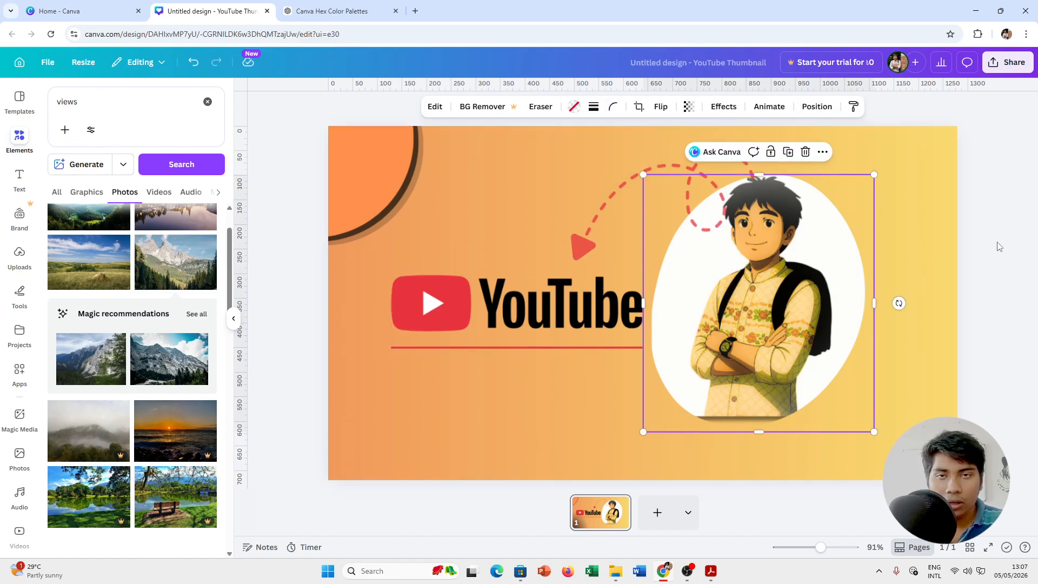
pyautogui.click(966, 225)
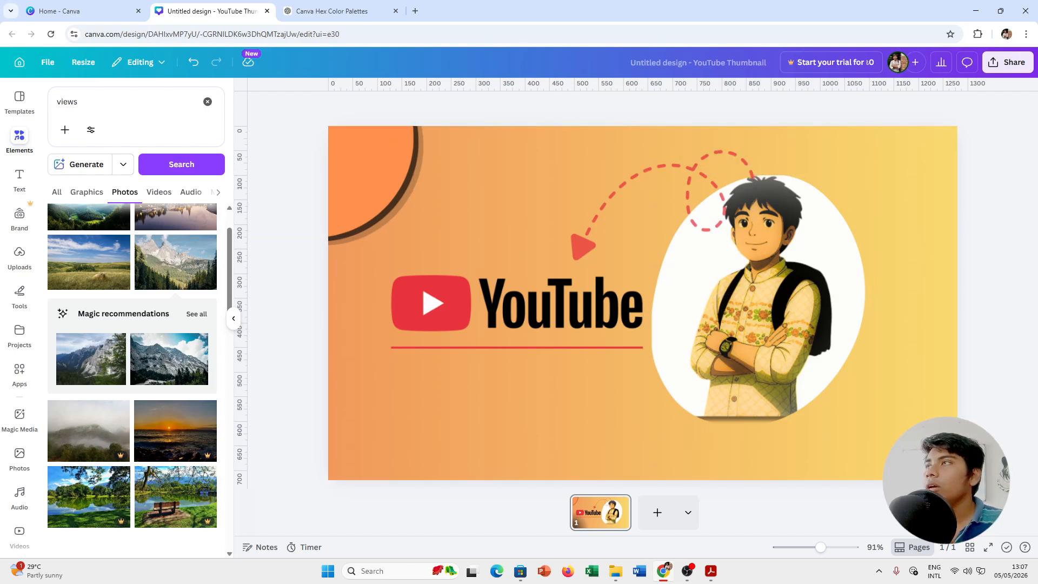
pyautogui.click(560, 309)
pyautogui.click(760, 255)
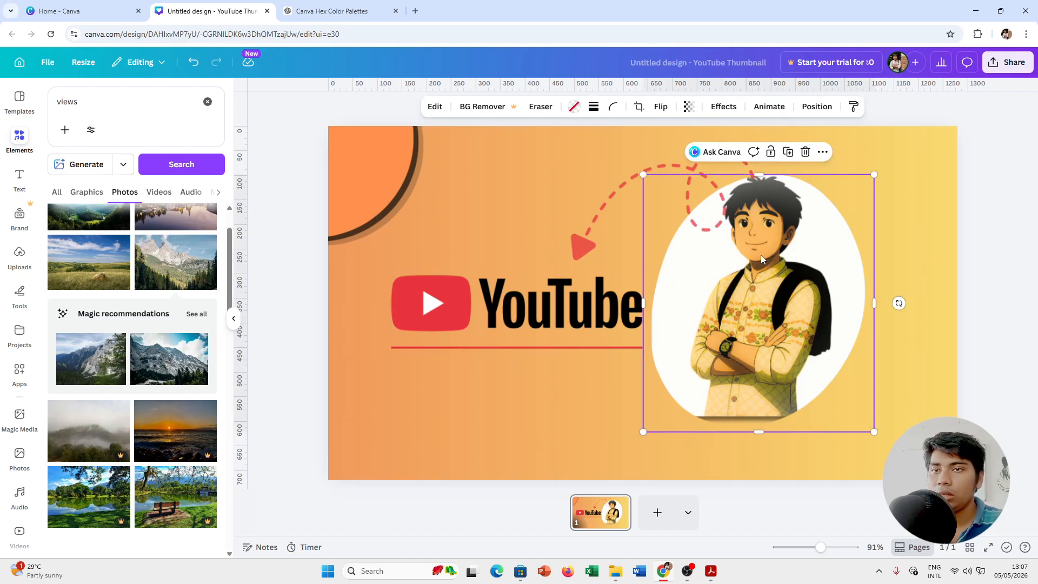
pyautogui.click(636, 208)
pyautogui.click(806, 267)
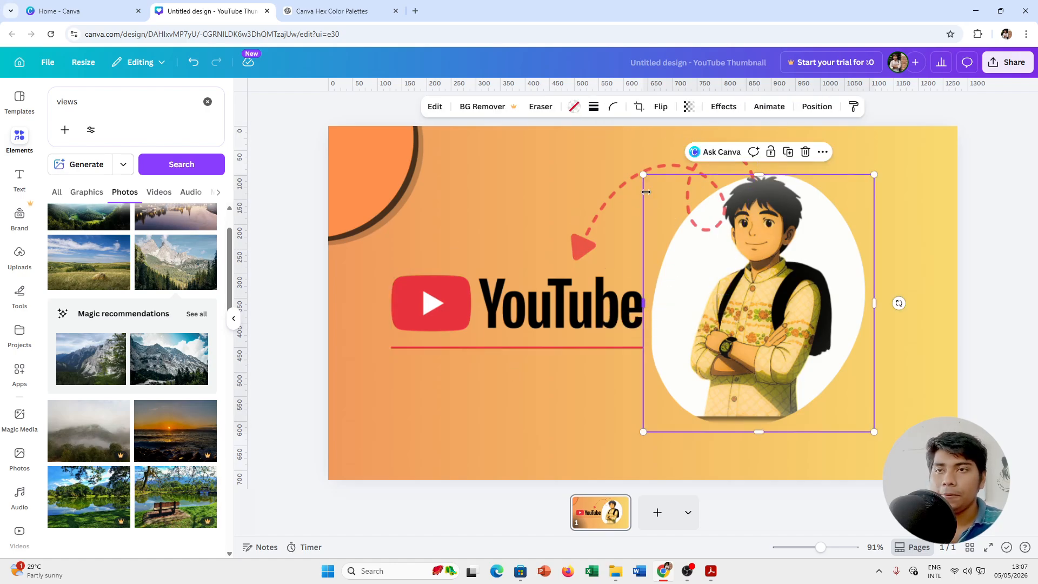
pyautogui.click(604, 205)
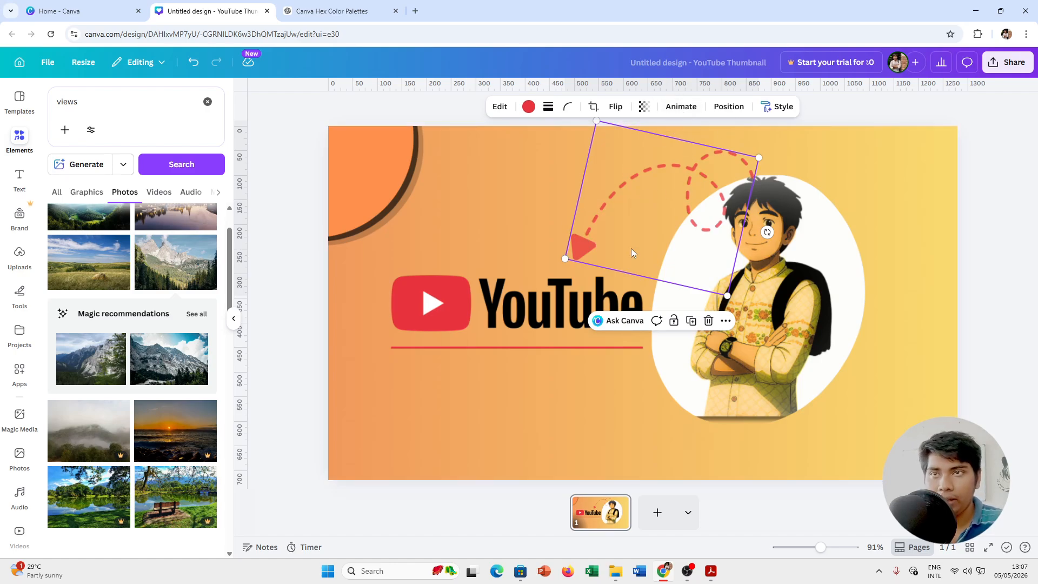
pyautogui.click(676, 281)
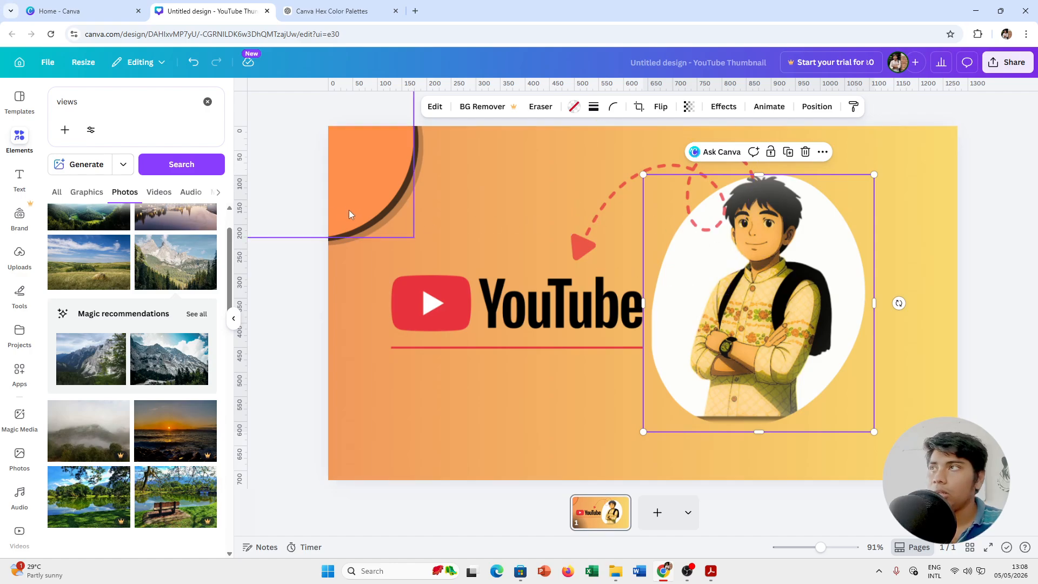
pyautogui.click(466, 258)
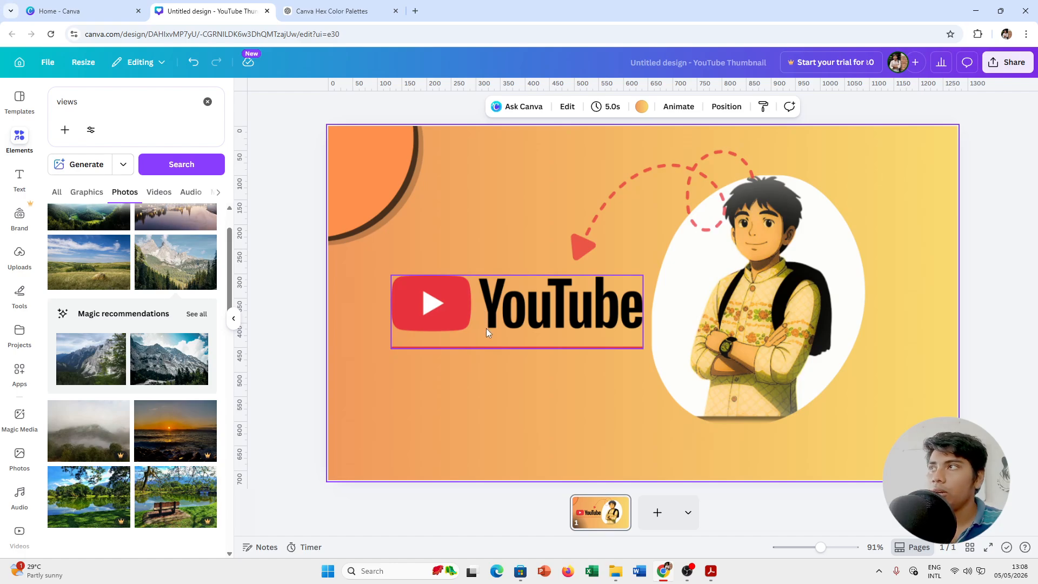
# - Lock the YouTube logo group in place on the thumbnail
pyautogui.rightClick(515, 329)
pyautogui.click(519, 251)
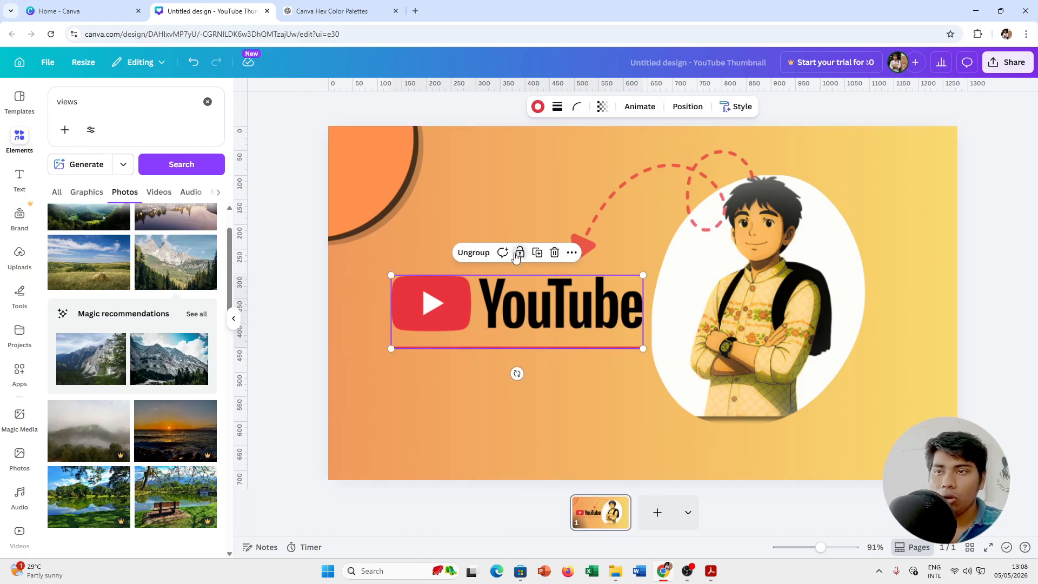
pyautogui.click(519, 252)
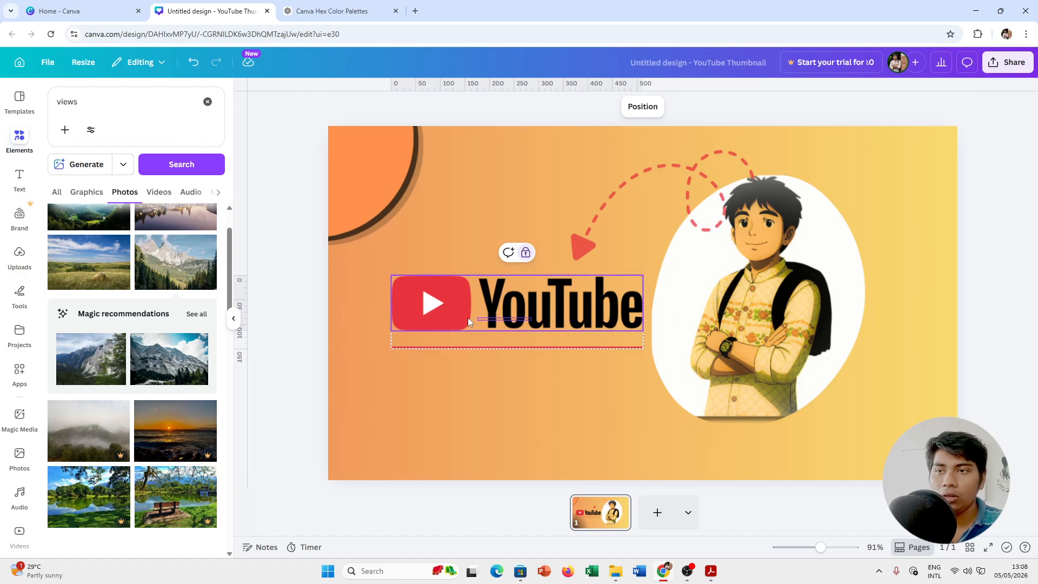
pyautogui.click(520, 242)
# - Move the oval character picture leftward so it overlaps the end of the YouTube logo
pyautogui.click(732, 301)
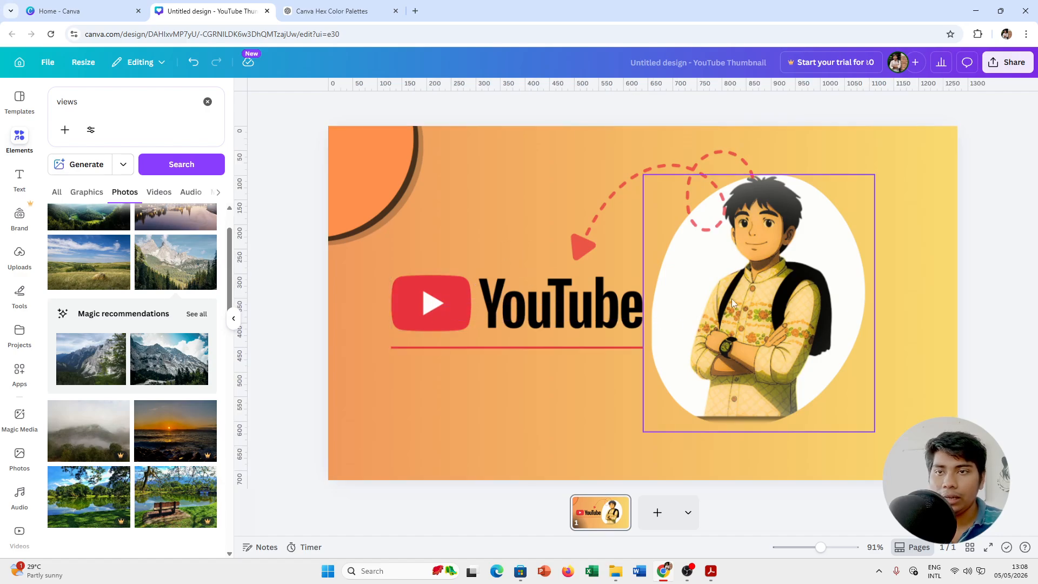
pyautogui.moveTo(772, 298); pyautogui.dragTo(535, 312)
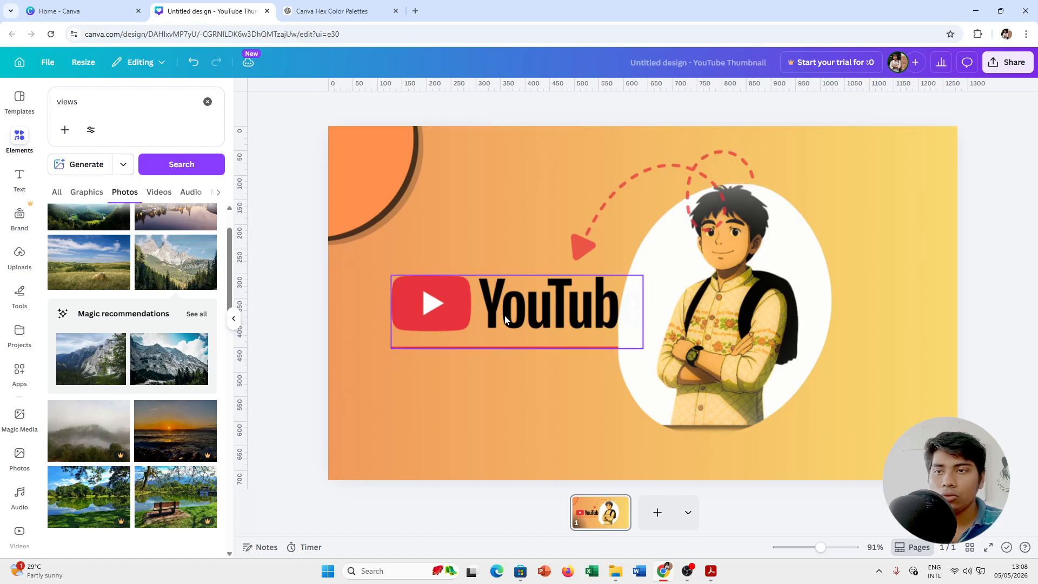
pyautogui.click(409, 214)
pyautogui.click(446, 171)
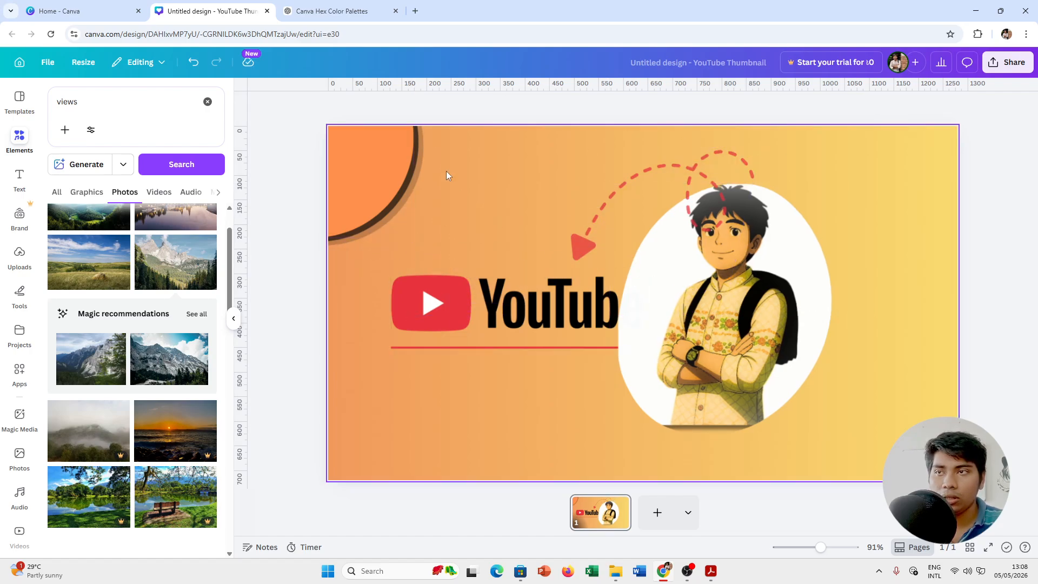
# - Try moving the orange corner circle, undo that move, and lock the circle in place
pyautogui.moveTo(360, 216); pyautogui.dragTo(444, 169)
pyautogui.hotkey('ctrl', 'z')
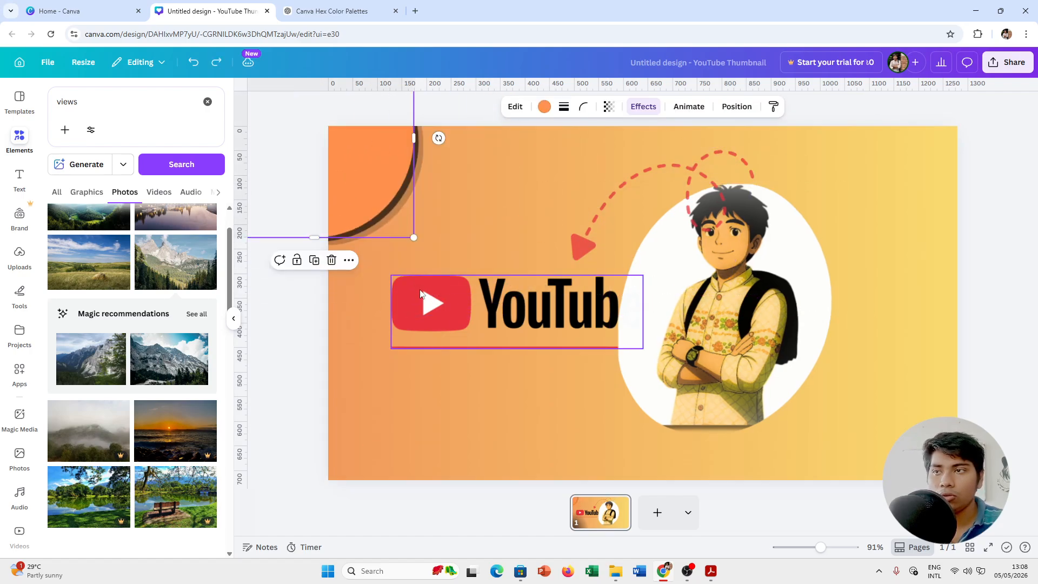
pyautogui.rightClick(358, 180)
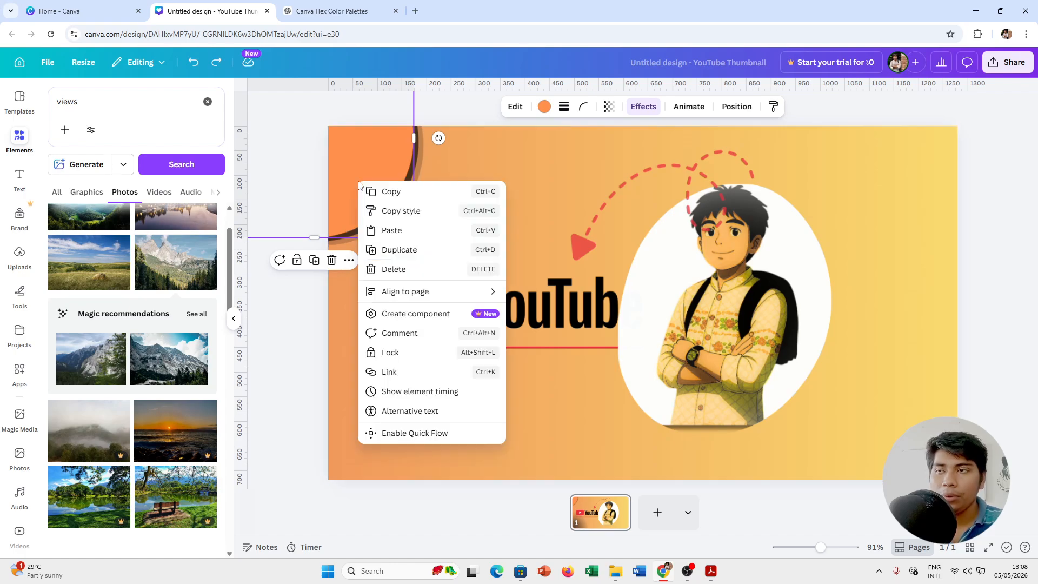
pyautogui.click(383, 352)
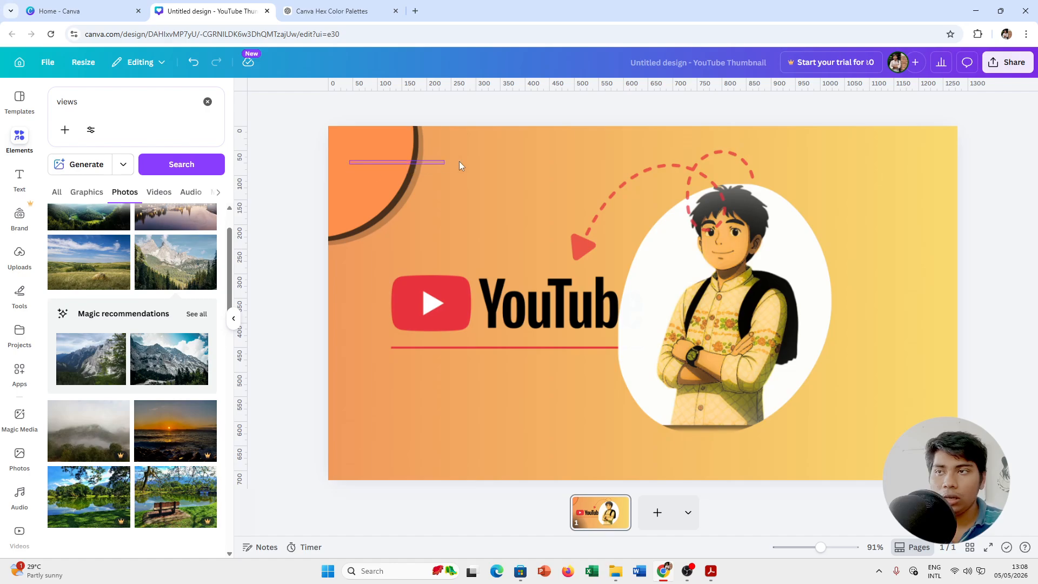
# - Undo the orange circle's lock and the oval character picture's move
pyautogui.click(558, 251)
pyautogui.hotkey('ctrl', 'z')
pyautogui.hotkey('ctrl', 'z')
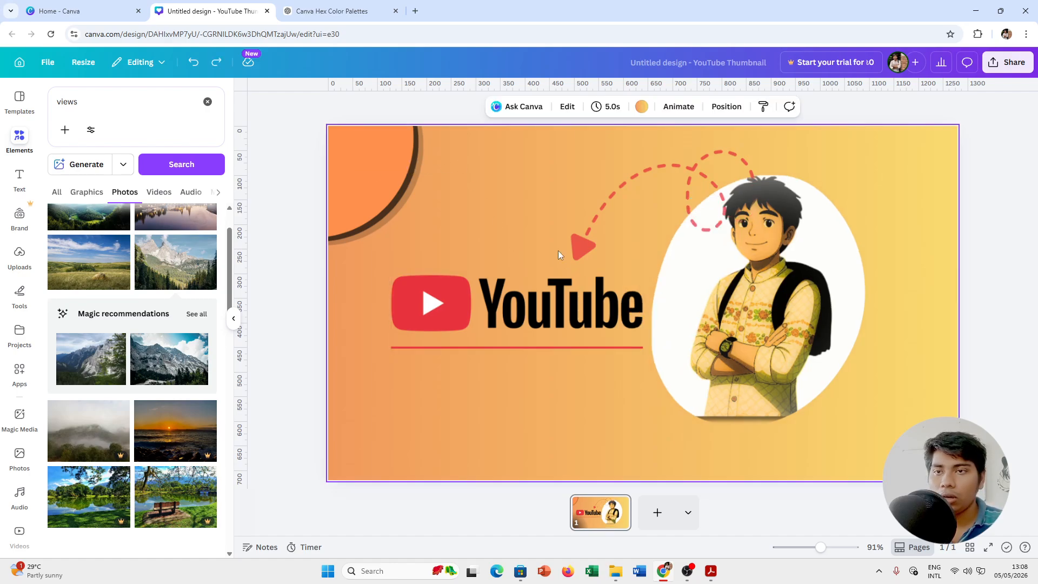